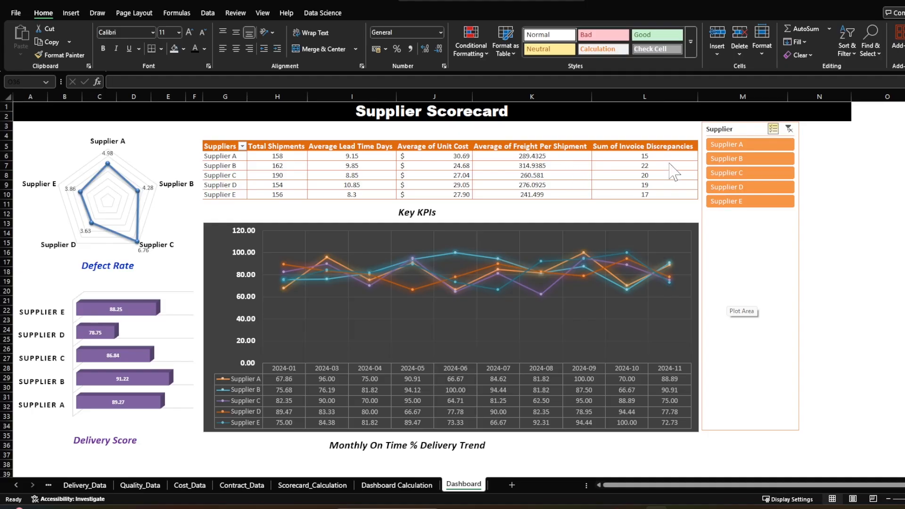
# - Filter Supplier D and Supplier E out of the dashboard, and include both suppliers again
pyautogui.keyDown('ctrl'); pyautogui.click(745, 188); pyautogui.keyUp('ctrl')
pyautogui.keyDown('ctrl'); pyautogui.click(749, 202); pyautogui.keyUp('ctrl')
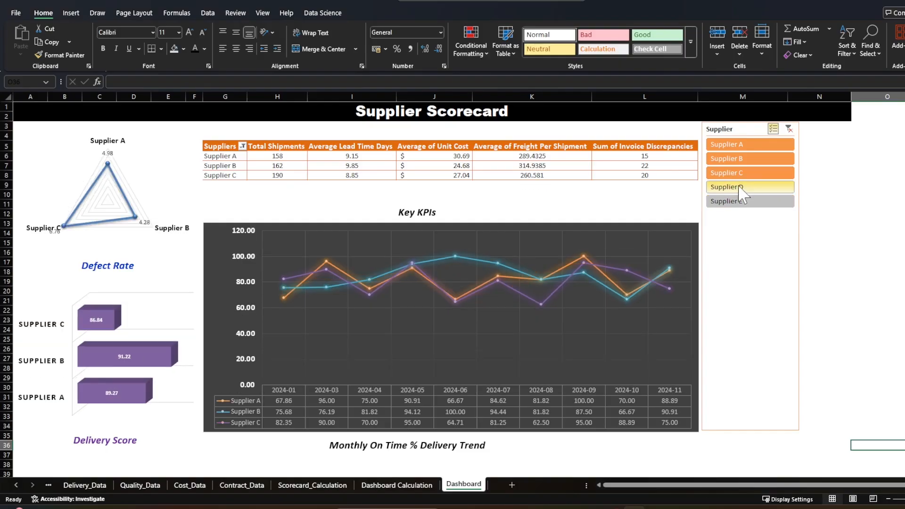
pyautogui.keyDown('ctrl'); pyautogui.click(741, 188); pyautogui.keyUp('ctrl')
pyautogui.keyDown('ctrl'); pyautogui.click(742, 201); pyautogui.keyUp('ctrl')
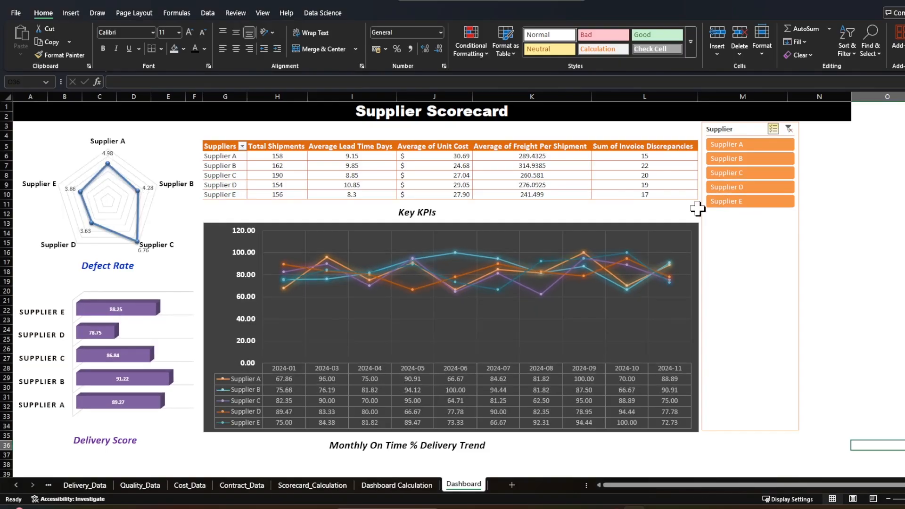
# - Review the Scorecard_Calculation, Supplier_Master, Delivery_Data, Quality_Data, Cost_Data and Contract_Data sheets and their column explanations
pyautogui.click(332, 484)
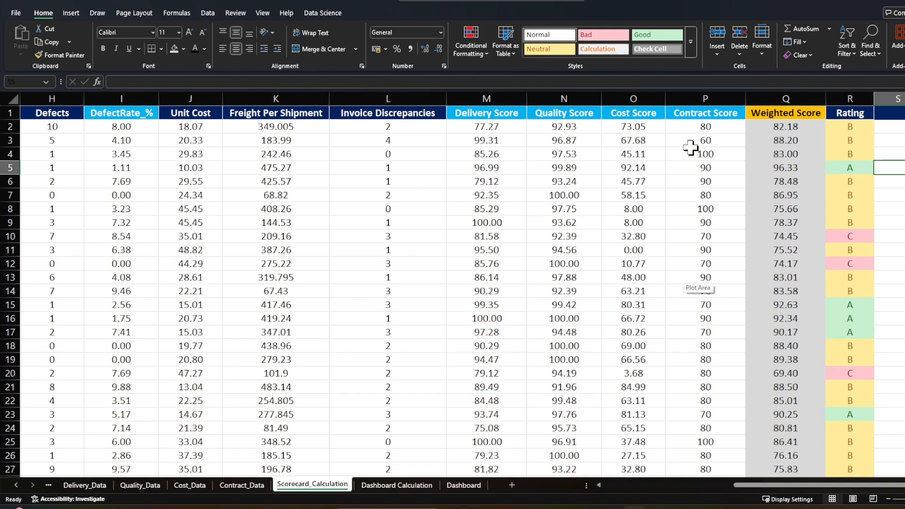
pyautogui.click(48, 485)
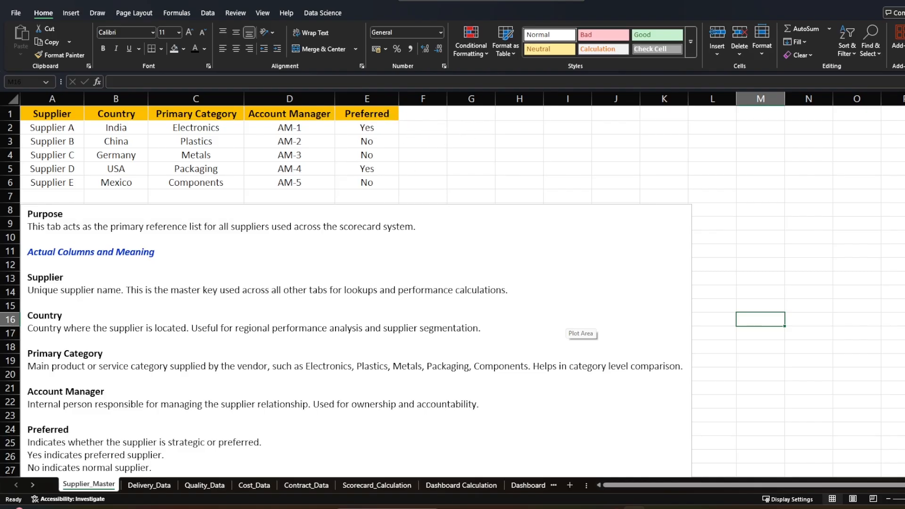
pyautogui.click(146, 485)
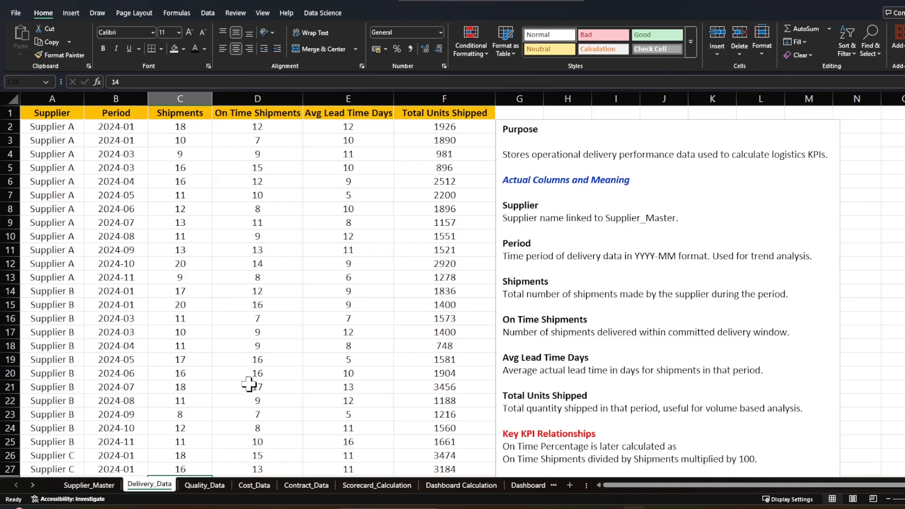
pyautogui.click(203, 485)
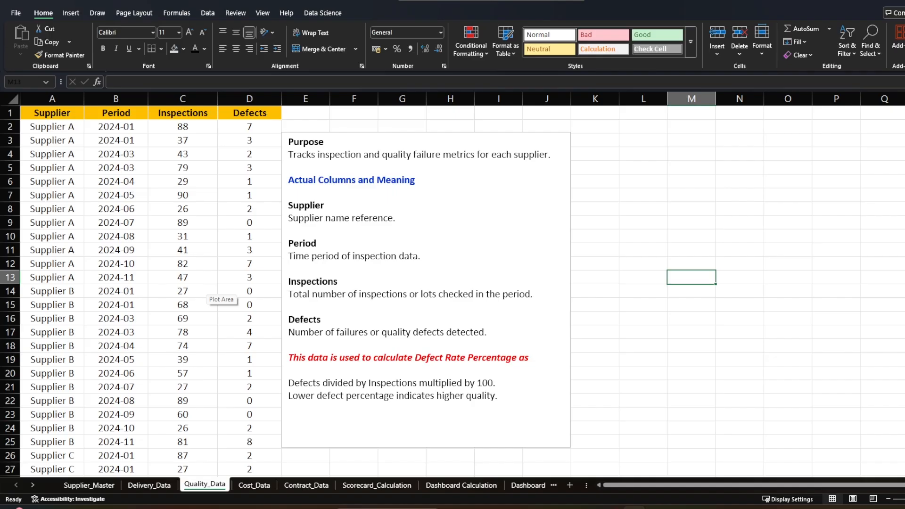
pyautogui.click(253, 483)
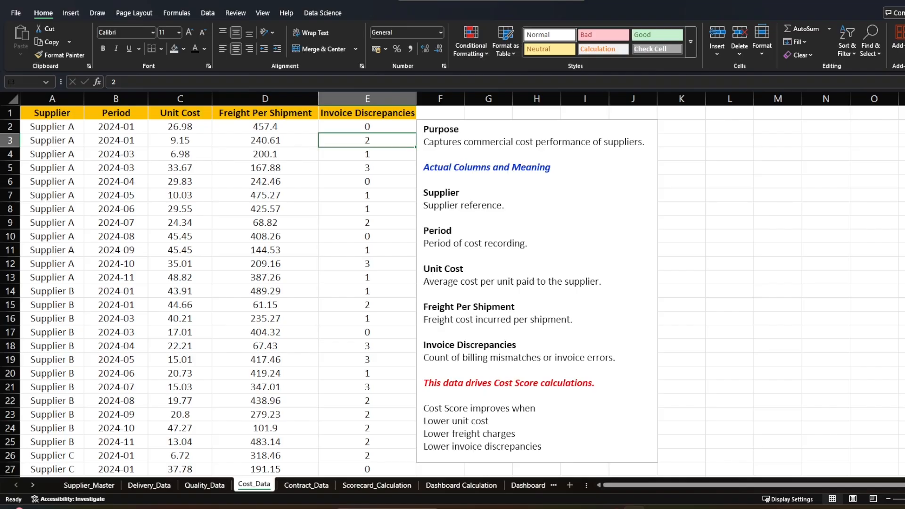
pyautogui.click(306, 486)
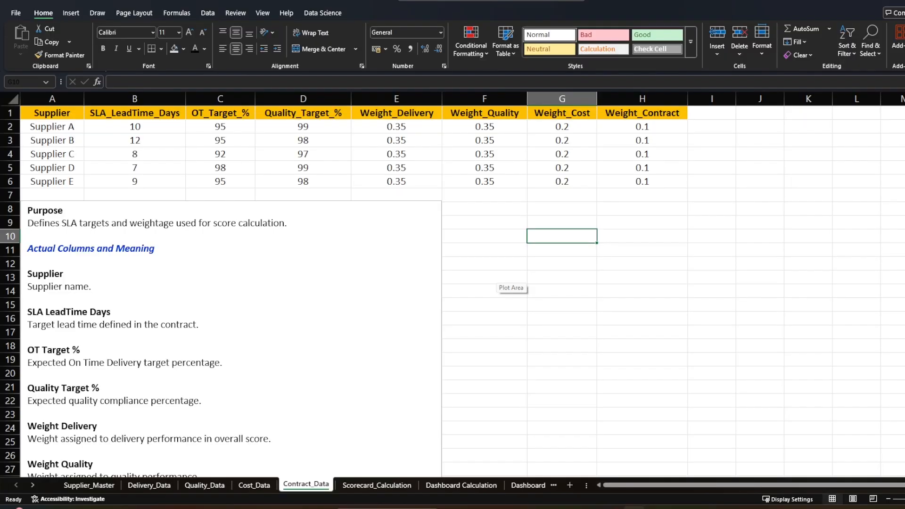
# - Examine the delivery, quality, cost and contract weights on Contract_Data, plus Supplier A's quality target and SLA lead time
pyautogui.click(377, 486)
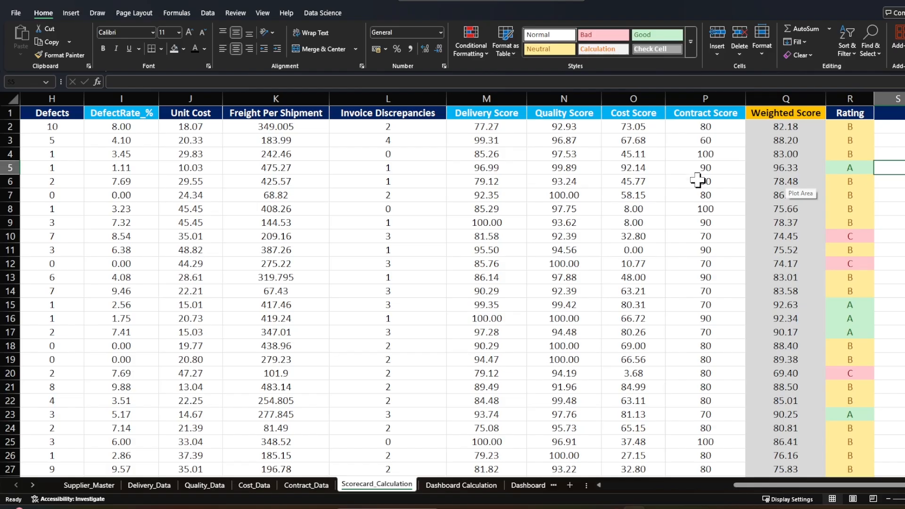
pyautogui.click(311, 485)
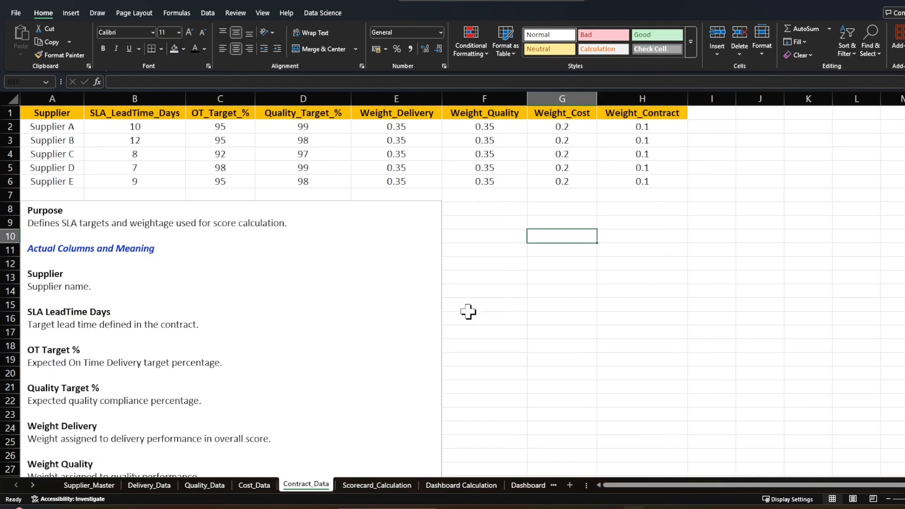
pyautogui.click(424, 115)
pyautogui.click(503, 114)
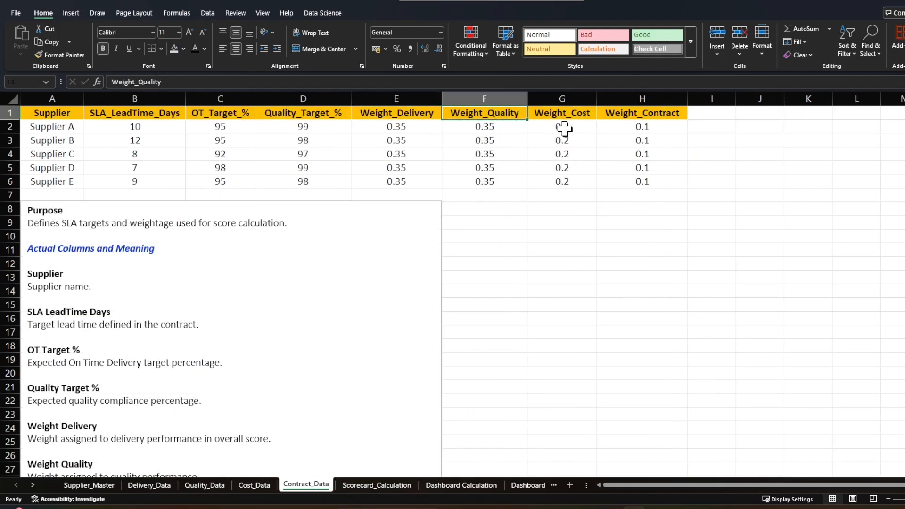
pyautogui.click(574, 115)
pyautogui.click(655, 116)
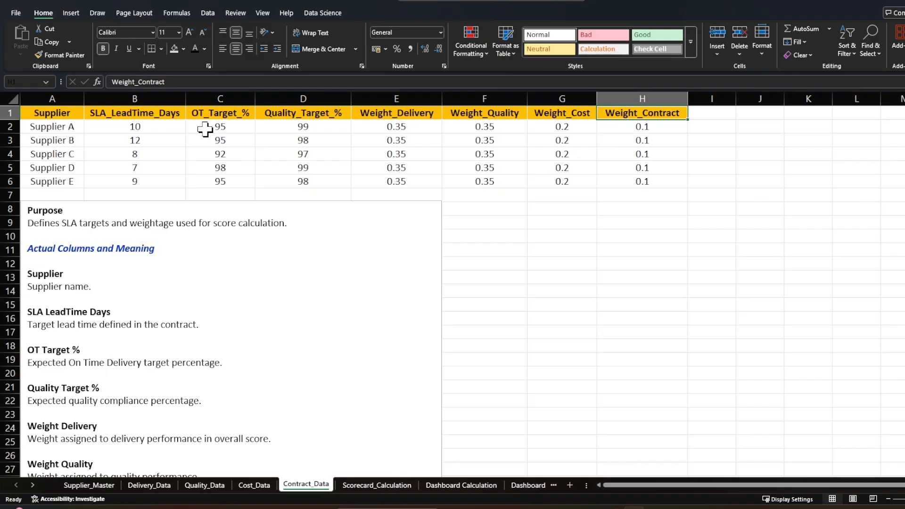
pyautogui.click(291, 127)
pyautogui.click(158, 126)
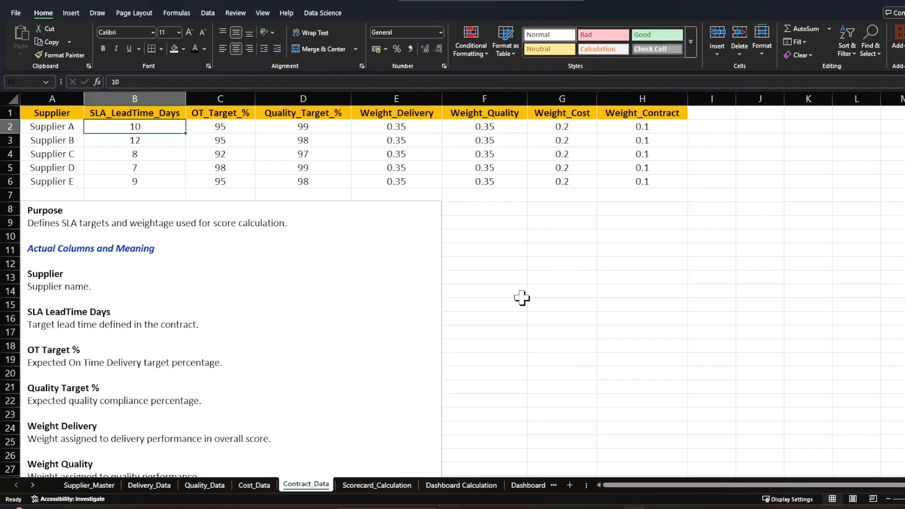
# - Inspect the Shipments and On Time Shipments formulas in row 2 of Scorecard_Calculation and the column notes below the data
pyautogui.click(372, 485)
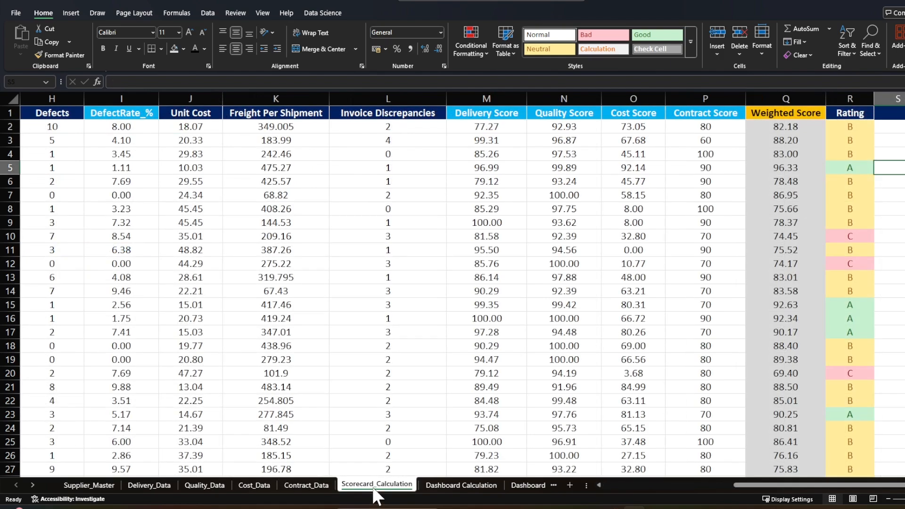
pyautogui.moveTo(741, 485); pyautogui.dragTo(598, 487)
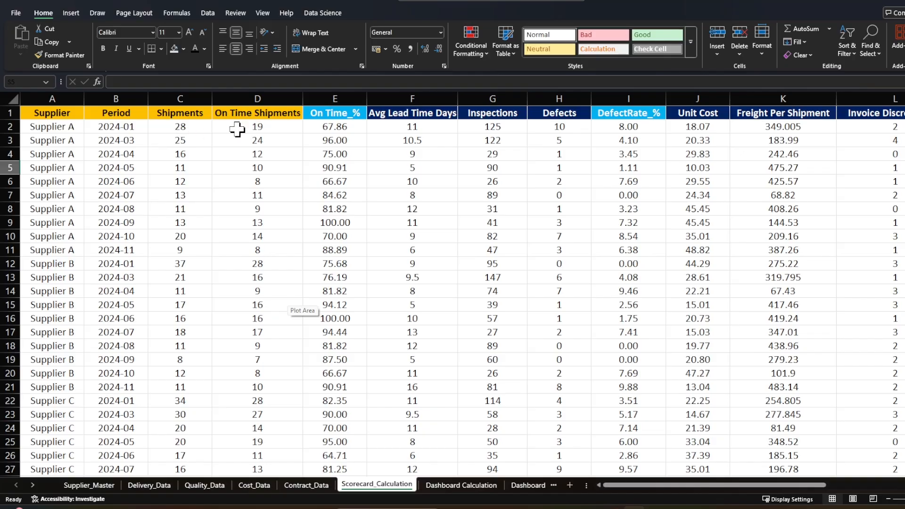
pyautogui.click(189, 128)
pyautogui.click(238, 128)
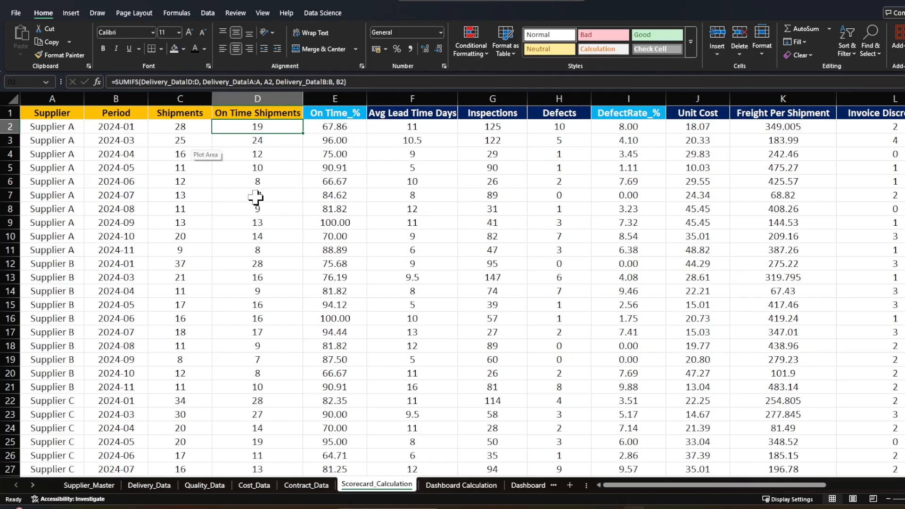
pyautogui.scroll(-18, 255, 200)
pyautogui.scroll(-13, 200, 149)
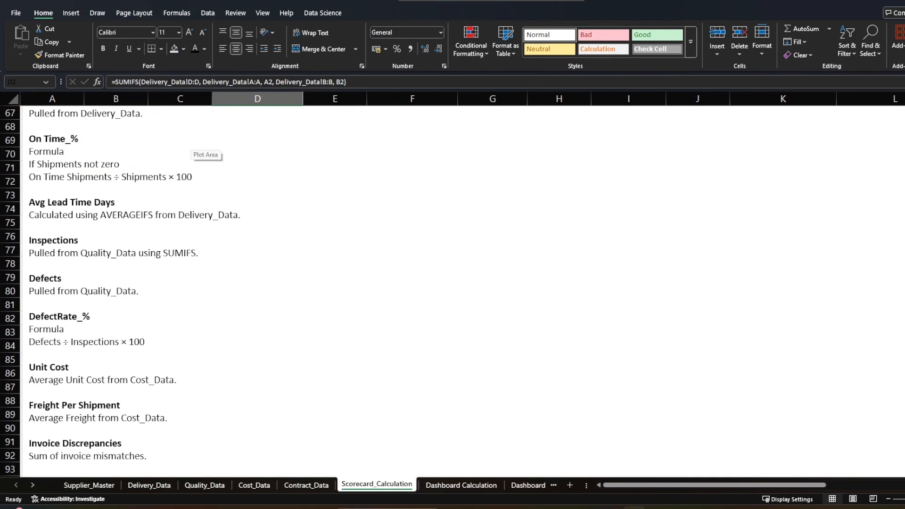
pyautogui.scroll(20, 201, 151)
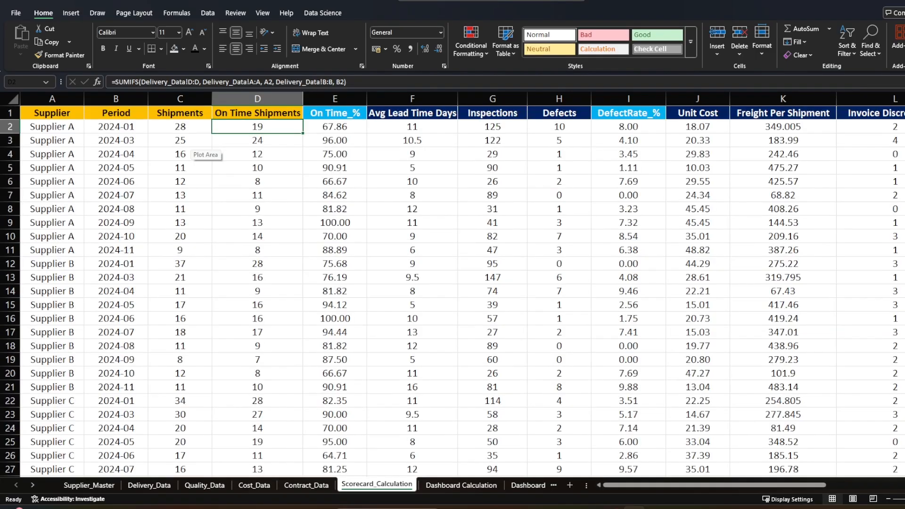
# - Inspect the On Time_% and Avg Lead Time Days formulas in row 2 of Scorecard_Calculation
pyautogui.click(330, 113)
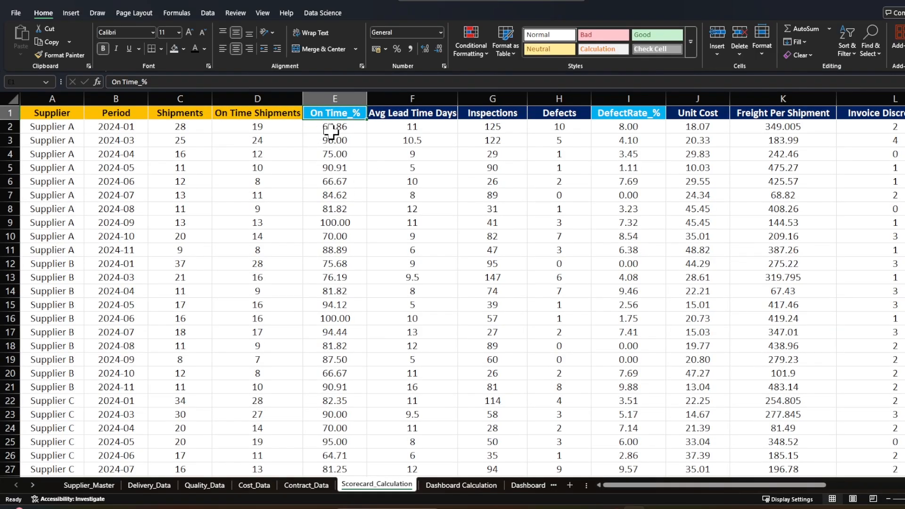
pyautogui.click(330, 130)
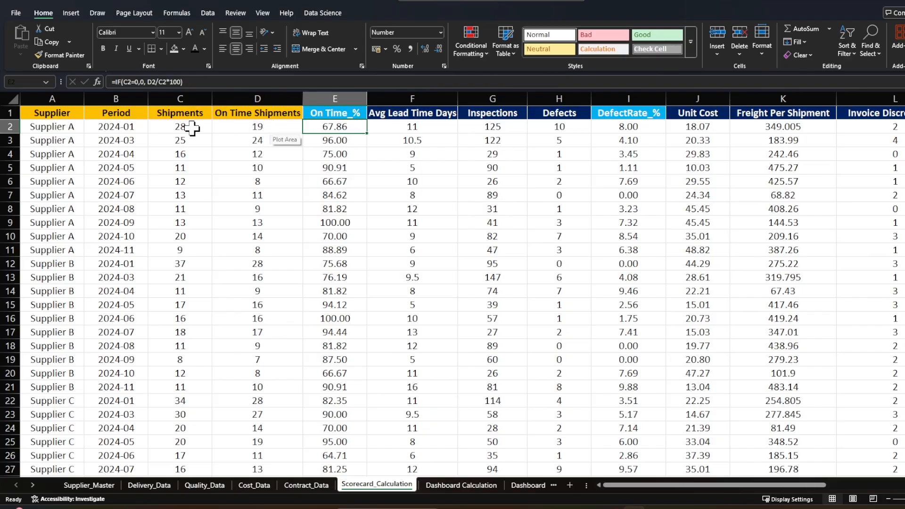
pyautogui.click(397, 181)
pyautogui.click(410, 129)
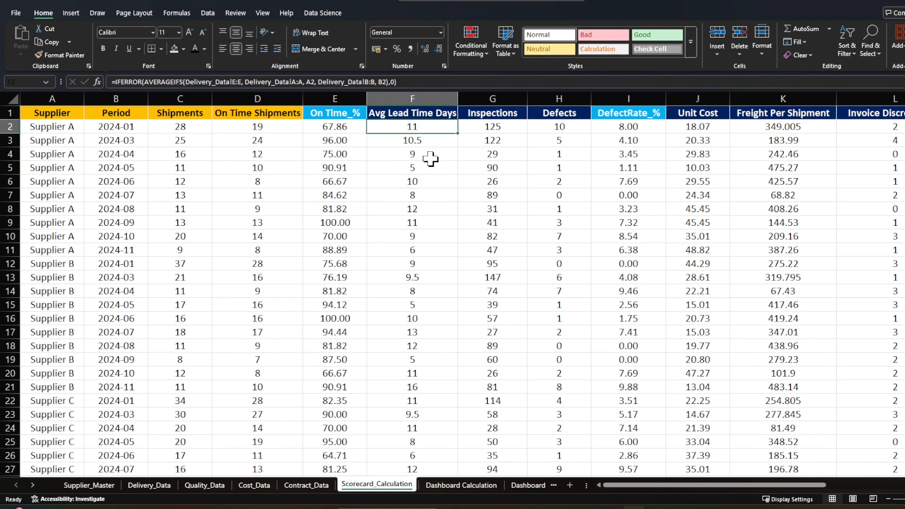
# - Inspect the Defects formula in row 2 and trace the cells referenced by the DefectRate_% formula
pyautogui.click(538, 129)
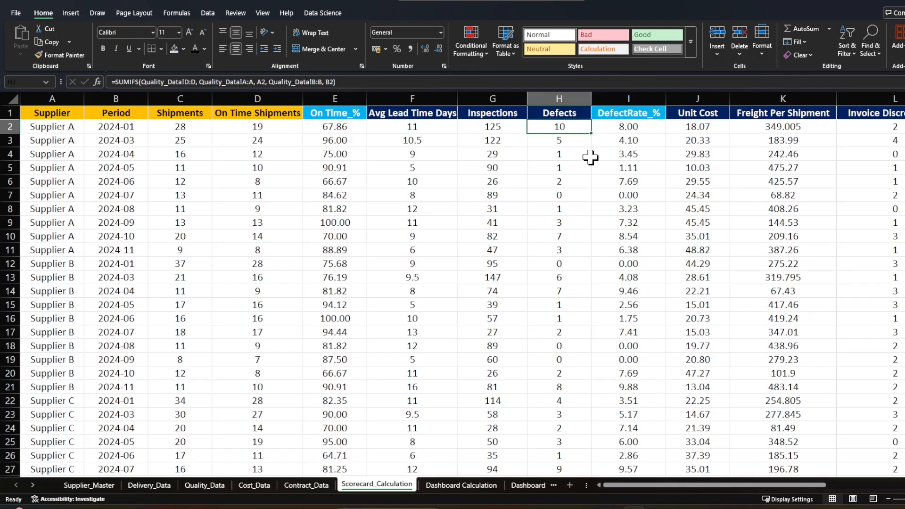
pyautogui.click(604, 128)
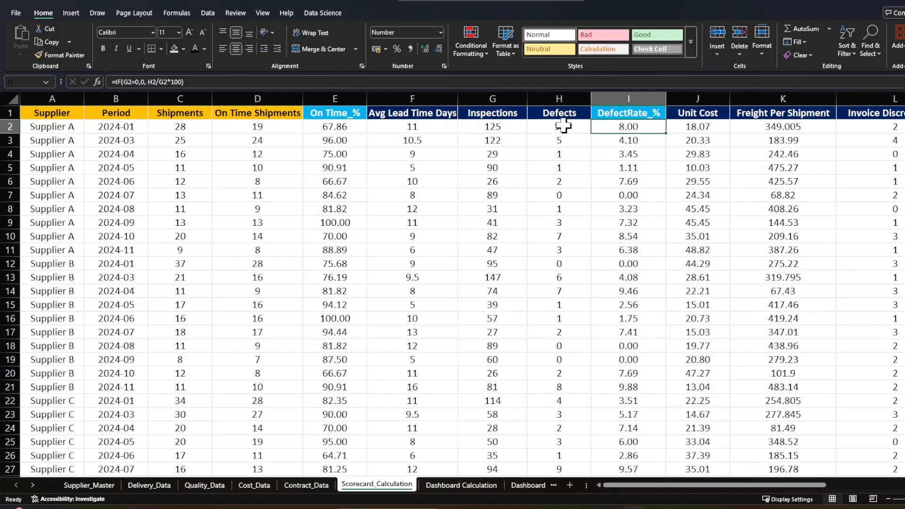
pyautogui.press('F2')
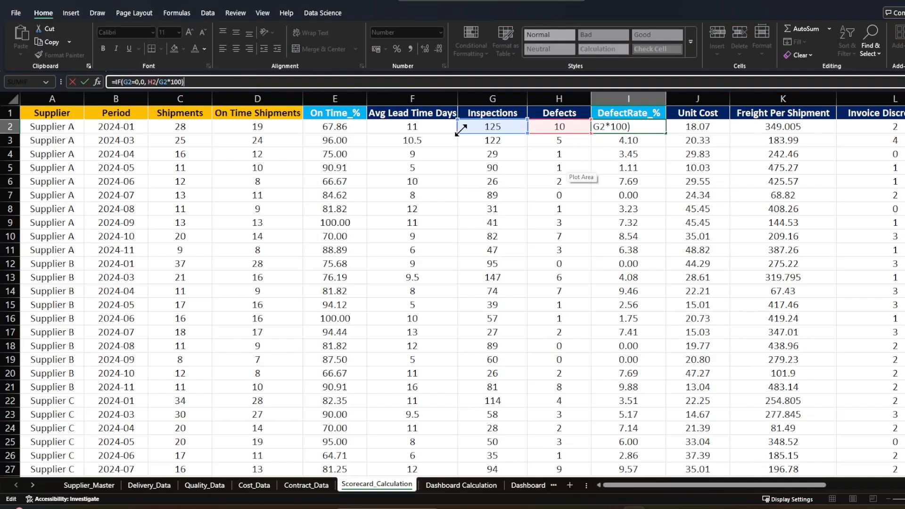
pyautogui.click(634, 156)
# - Examine the score columns and read the notes explaining the Delivery, Quality, Cost, Contract and Weighted Scores
pyautogui.hscroll(3, 638, 400)
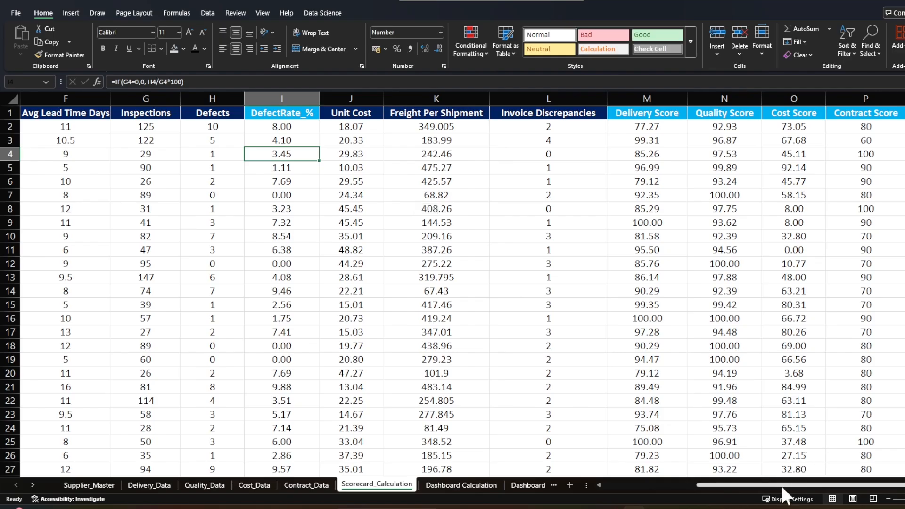
pyautogui.moveTo(781, 486); pyautogui.dragTo(799, 486)
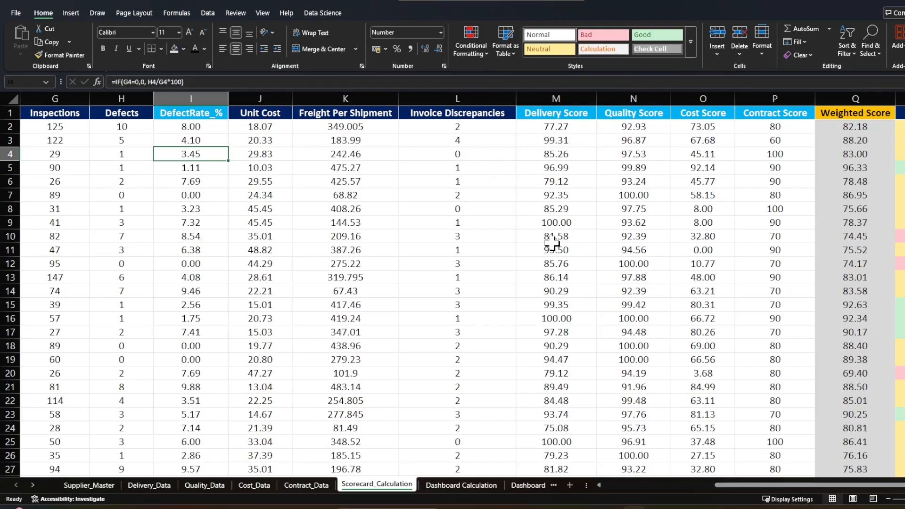
pyautogui.moveTo(769, 485); pyautogui.dragTo(620, 487)
pyautogui.scroll(-8, 260, 306)
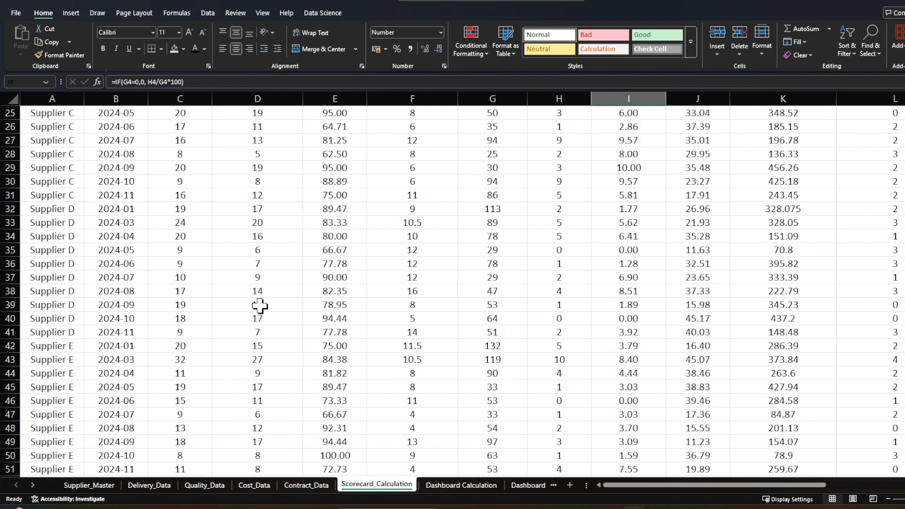
pyautogui.scroll(-20, 260, 306)
pyautogui.scroll(2, 260, 307)
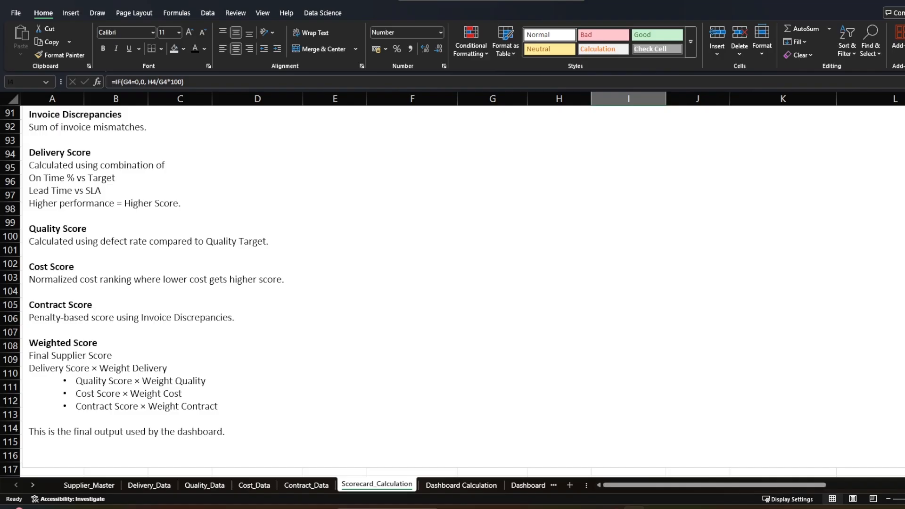
pyautogui.scroll(-1, 452, 290)
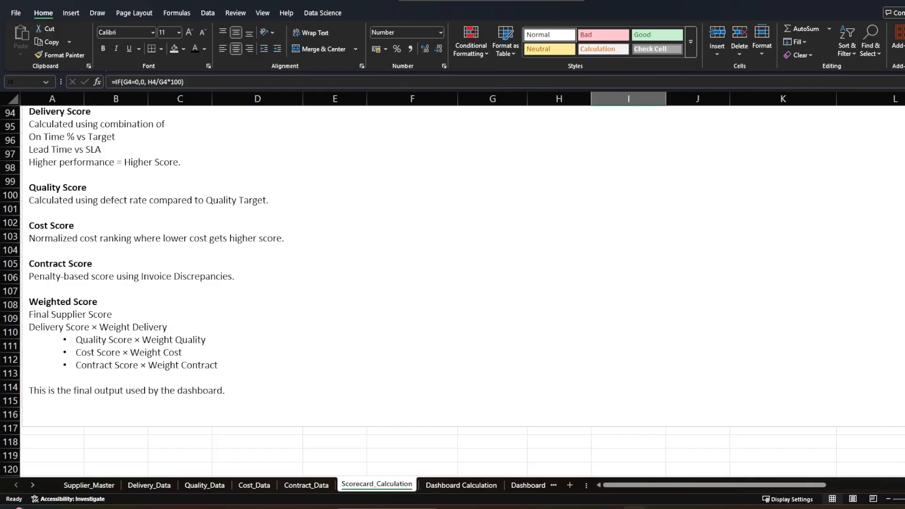
# - Check the targets on Contract_Data and inspect the Delivery Score formula in row 2 of Scorecard_Calculation
pyautogui.click(304, 485)
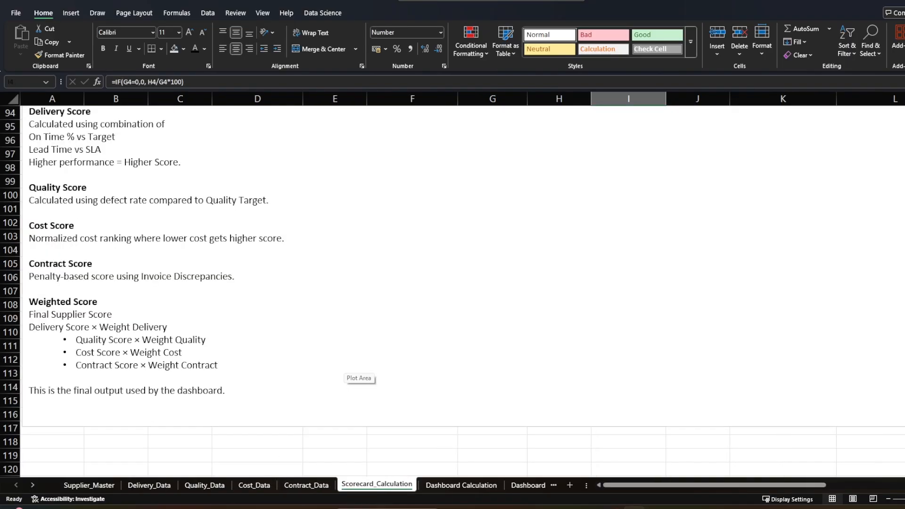
pyautogui.scroll(20, 359, 368)
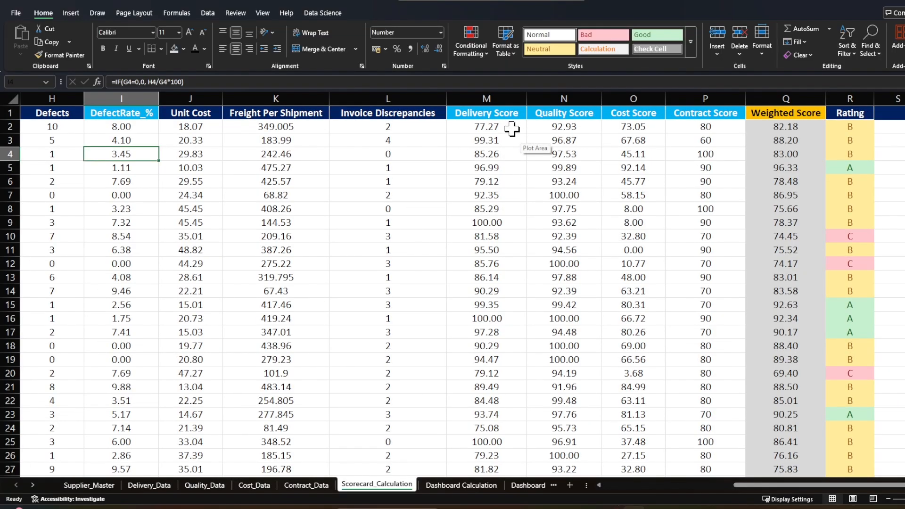
pyautogui.click(512, 128)
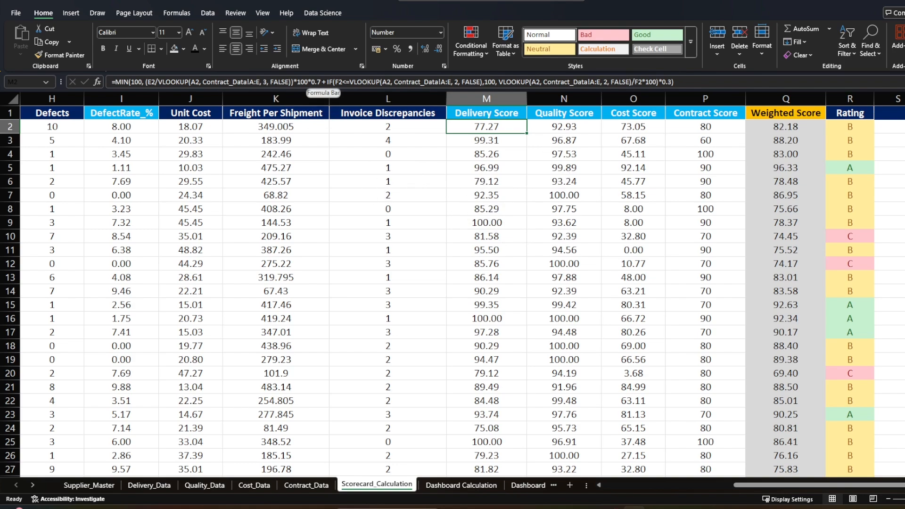
pyautogui.click(308, 82)
pyautogui.press('Escape')
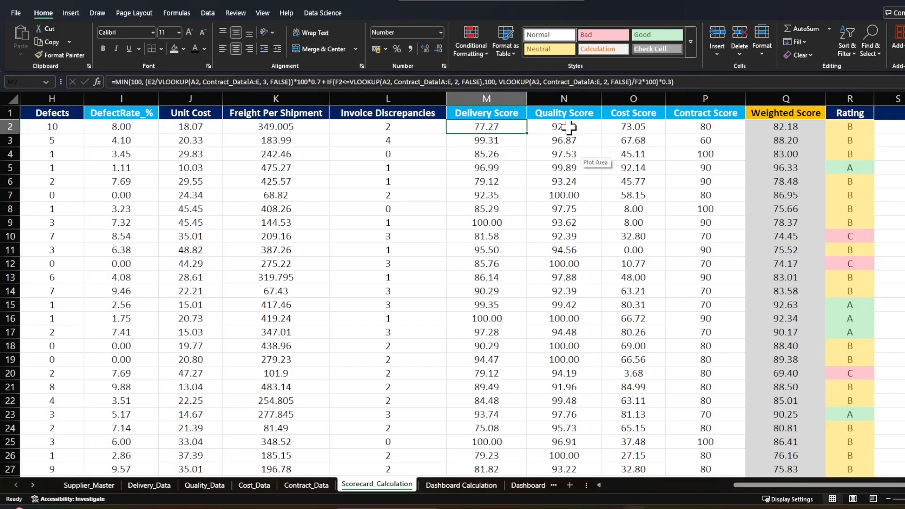
# - Inspect the Quality Score and Cost Score formulas in row 2 and trace the cells they reference
pyautogui.click(568, 126)
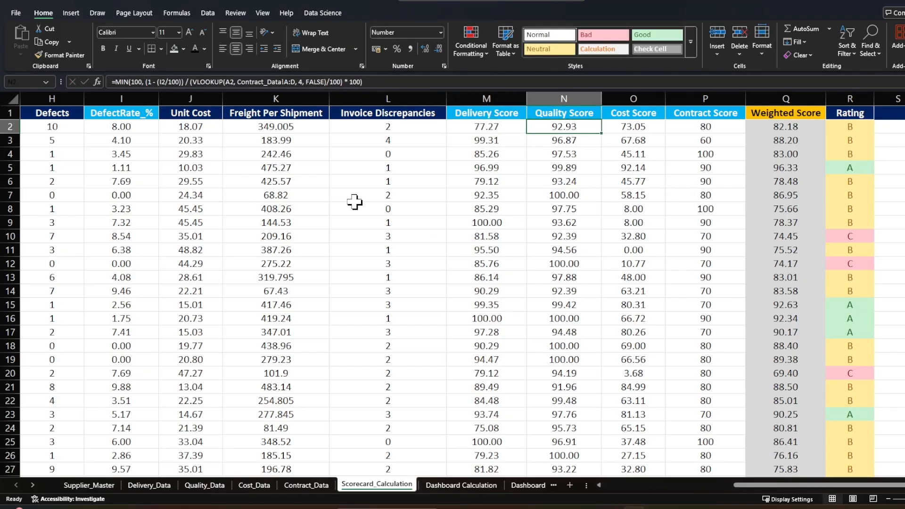
pyautogui.click(191, 82)
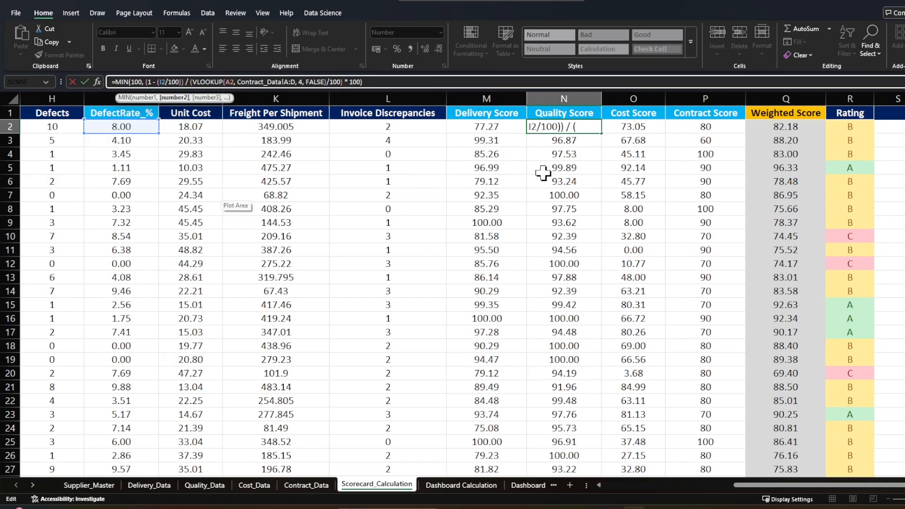
pyautogui.press('Escape')
pyautogui.click(648, 127)
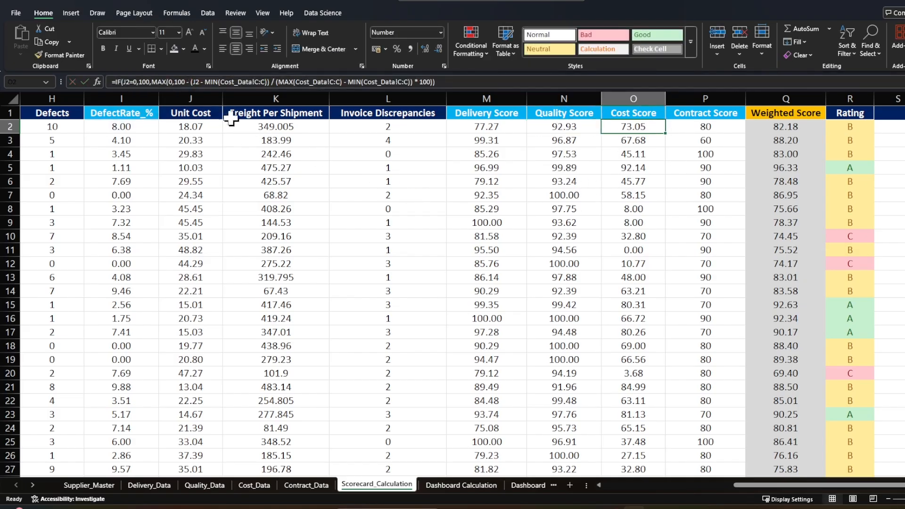
pyautogui.click(182, 82)
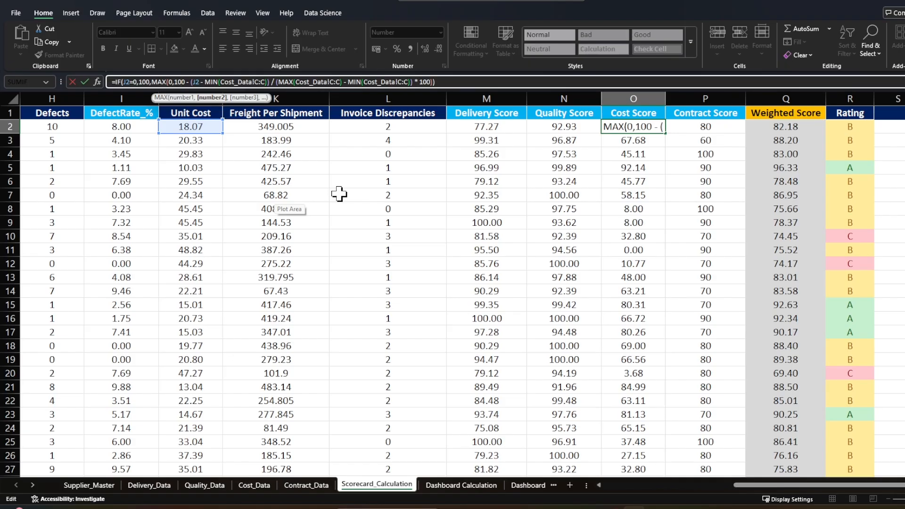
pyautogui.click(598, 186)
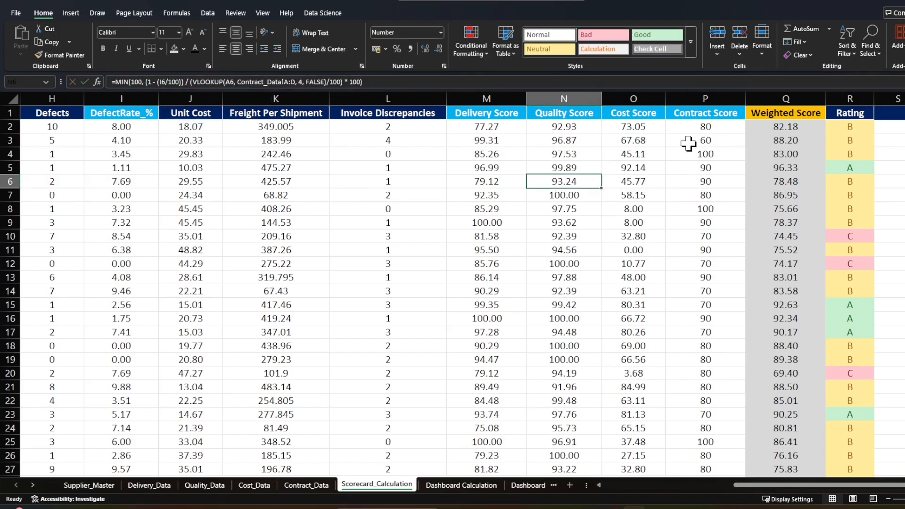
# - Inspect the Contract Score formula in row 2 and check Supplier A's 2024-01 rows on Cost_Data
pyautogui.click(679, 132)
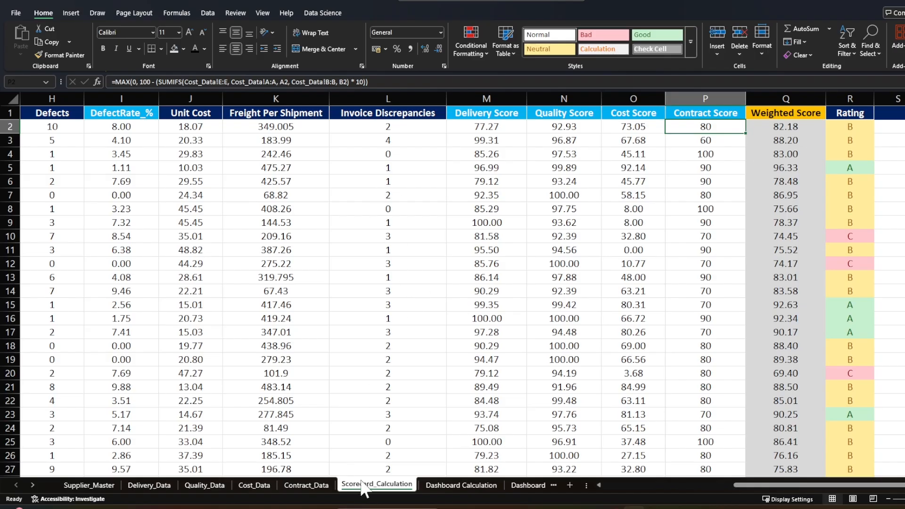
pyautogui.click(255, 485)
pyautogui.click(329, 195)
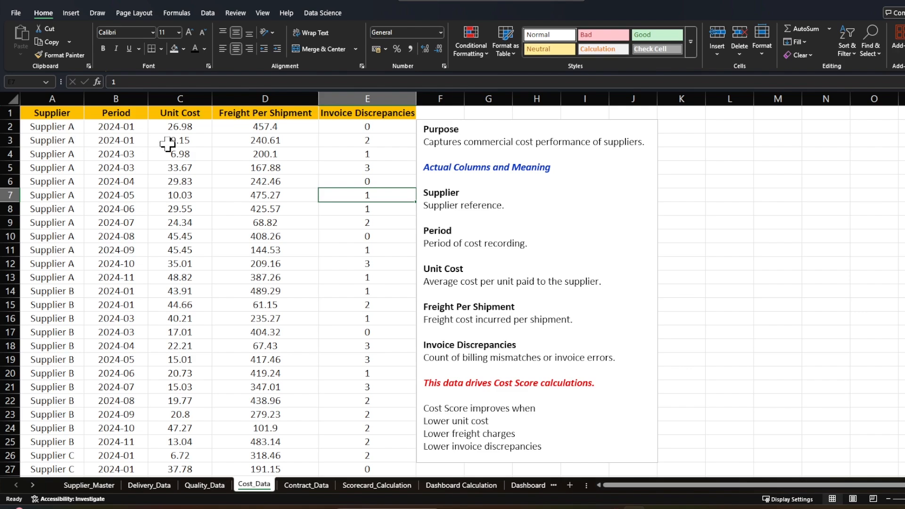
pyautogui.moveTo(71, 128); pyautogui.dragTo(112, 140)
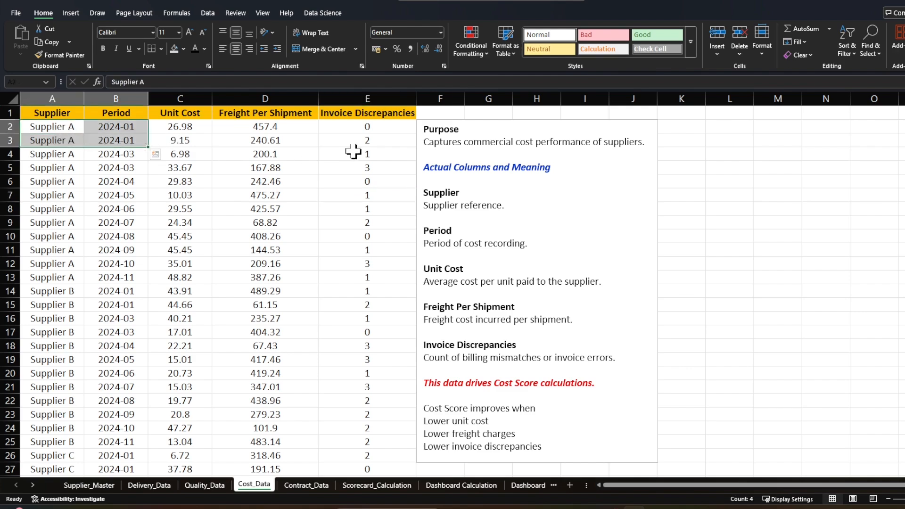
# - Set Invoice Discrepancies in row 3 of Cost_Data to 0 and check the Contract Score on Scorecard_Calculation
pyautogui.click(366, 142)
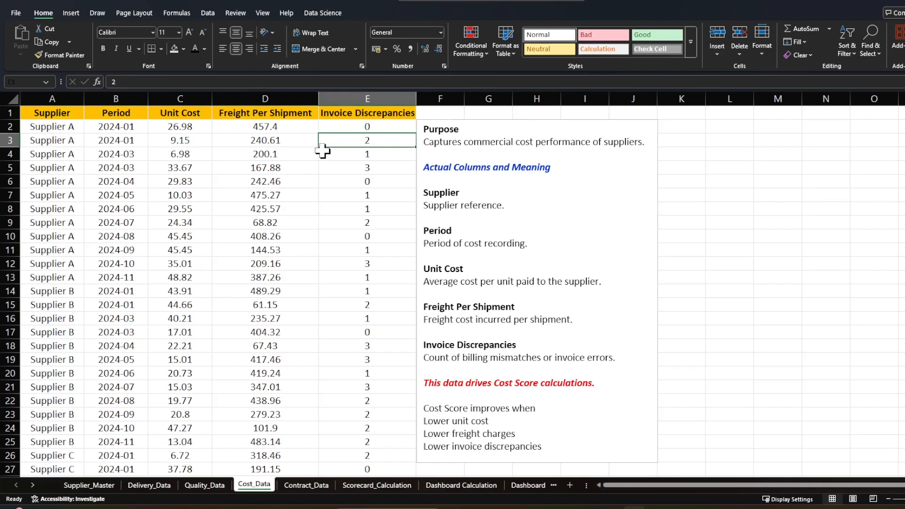
pyautogui.write('0')
pyautogui.click(333, 218)
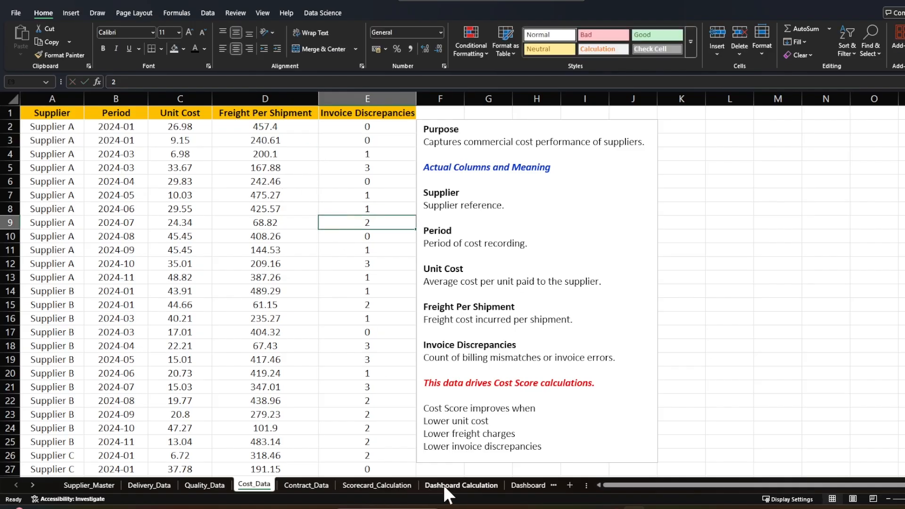
pyautogui.click(397, 486)
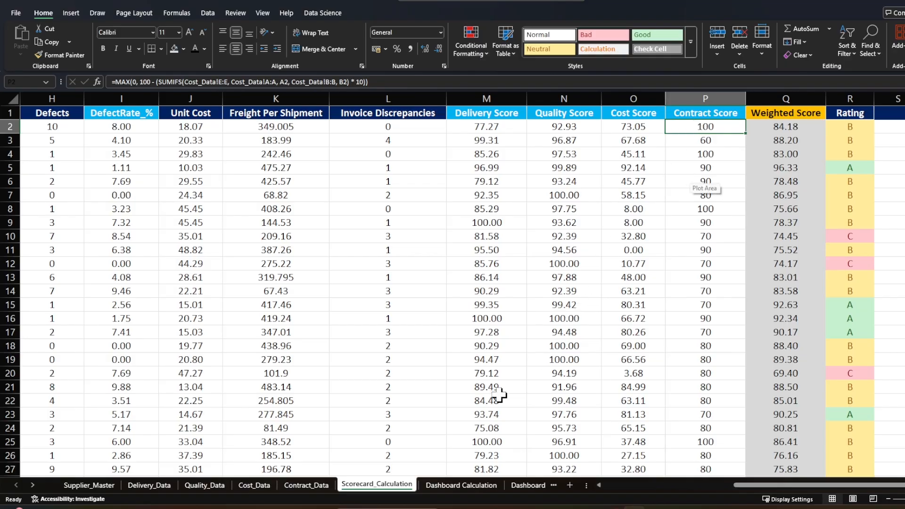
# - Restore Invoice Discrepancies in row 3 of Cost_Data to 2 and return to Scorecard_Calculation
pyautogui.click(304, 485)
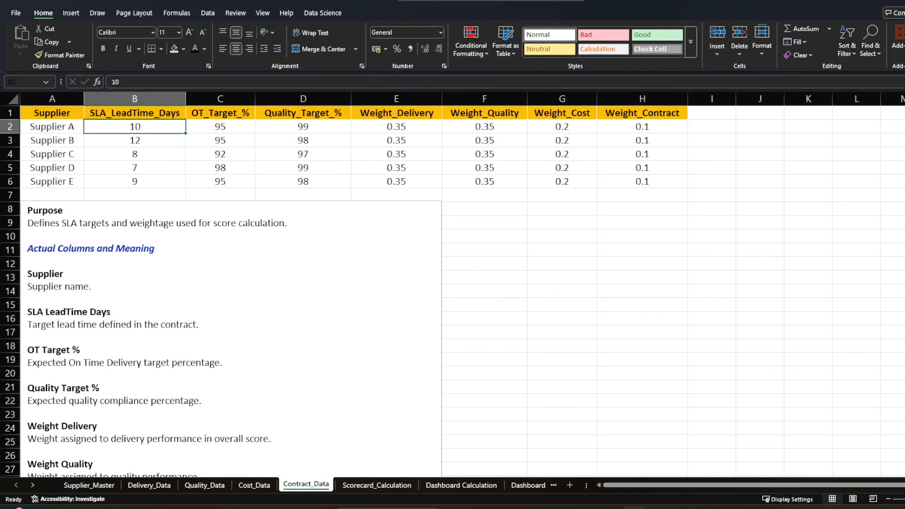
pyautogui.click(253, 484)
pyautogui.click(363, 140)
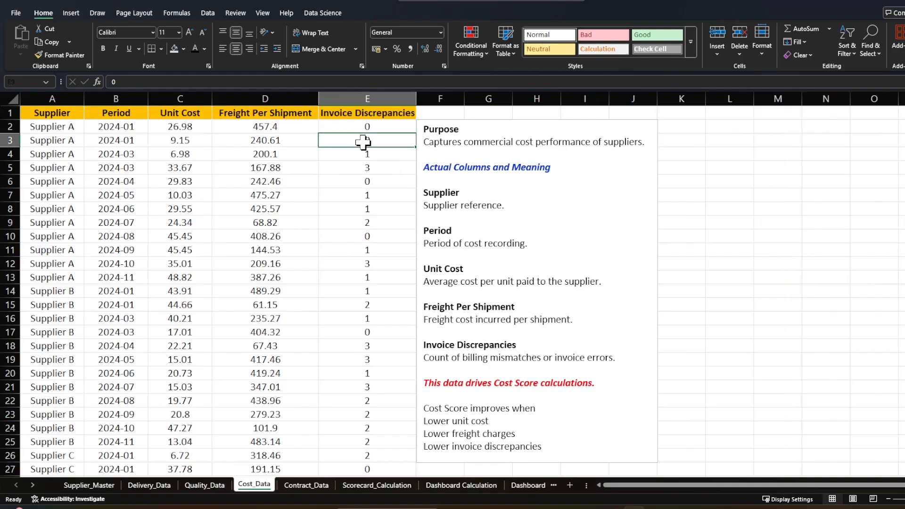
pyautogui.write('2')
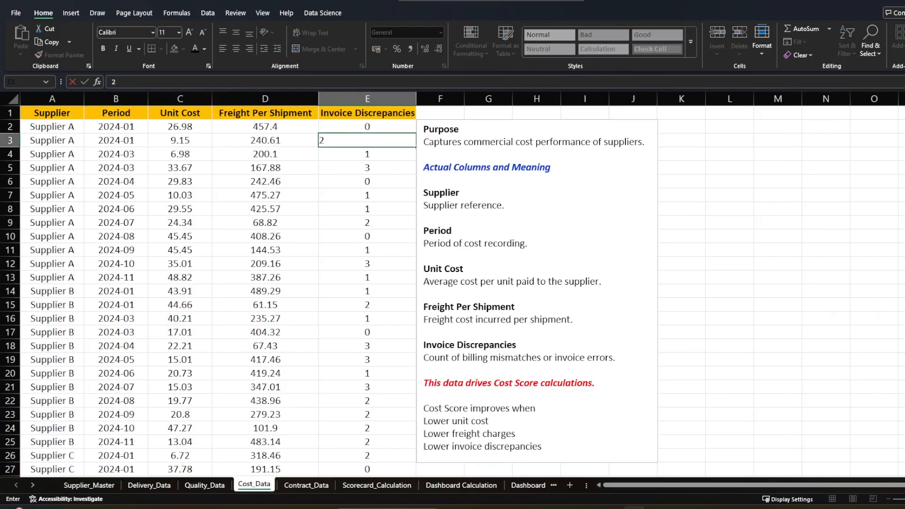
pyautogui.press('Return')
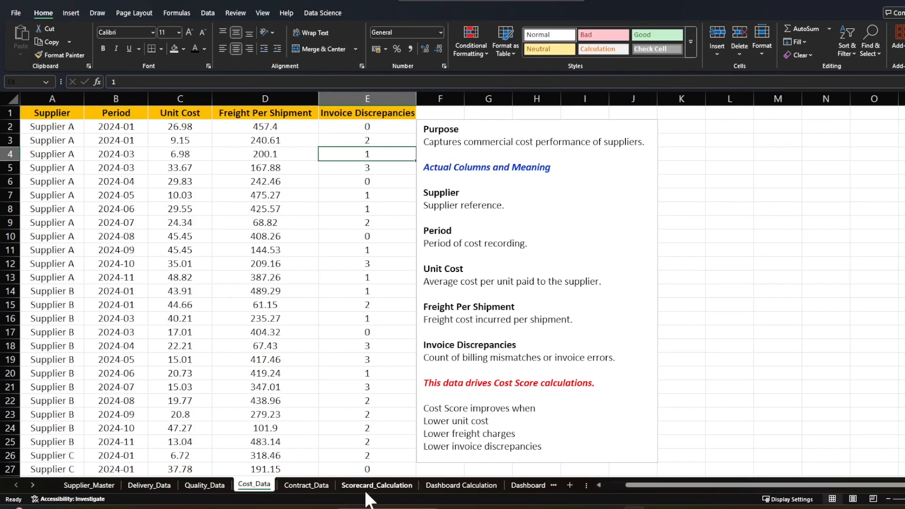
pyautogui.click(368, 487)
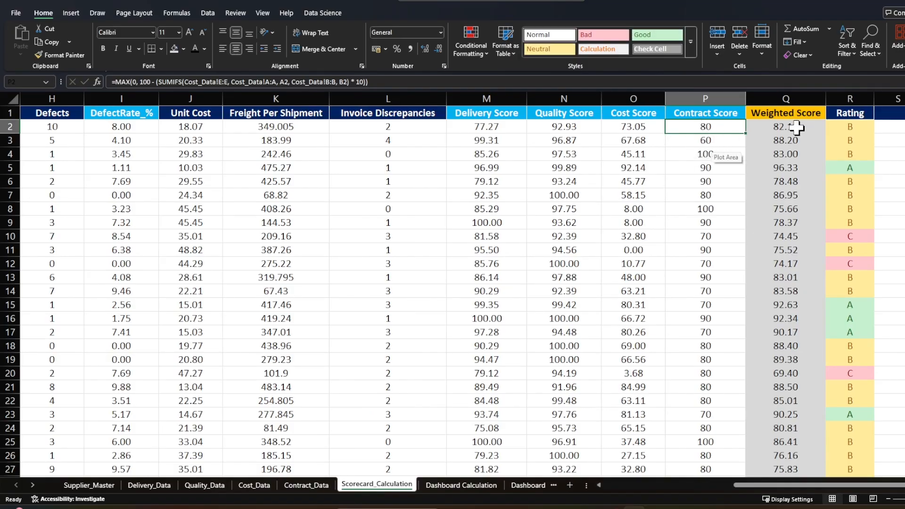
# - Inspect the Weighted Score and Rating formulas in row 2 of Scorecard_Calculation
pyautogui.click(757, 127)
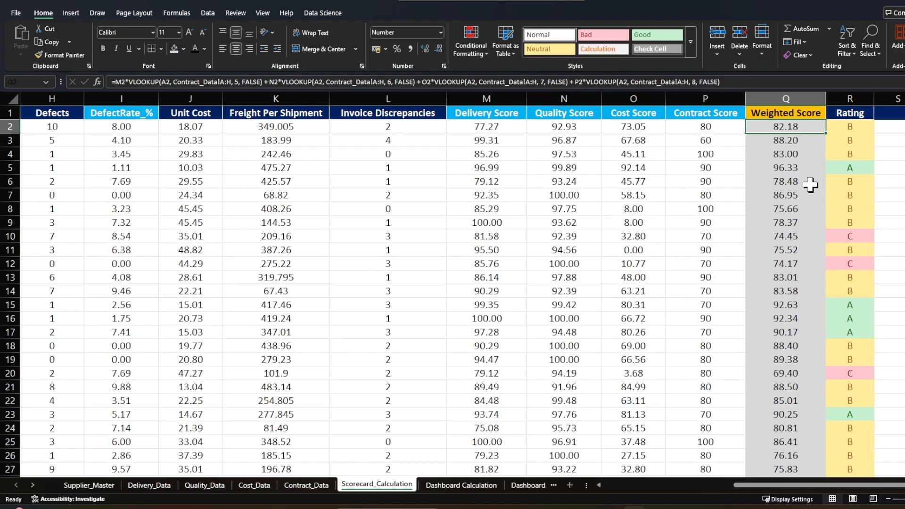
pyautogui.click(850, 127)
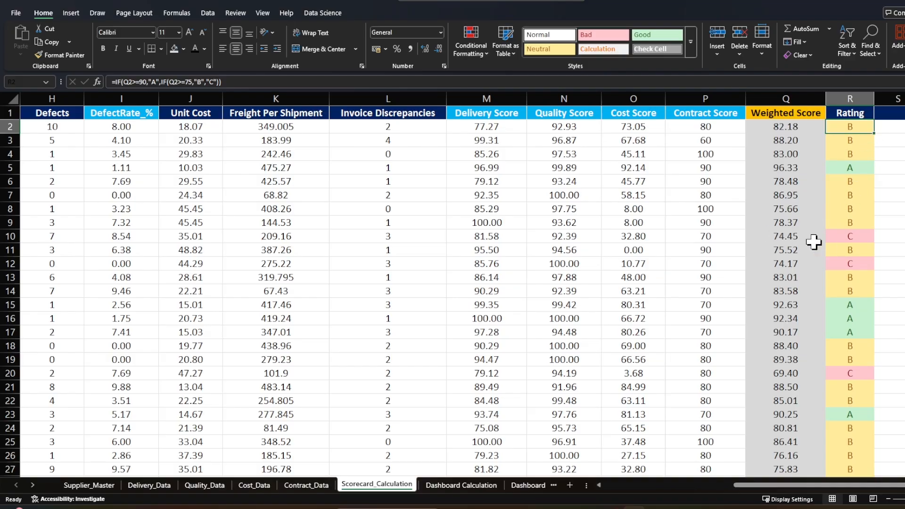
pyautogui.click(876, 228)
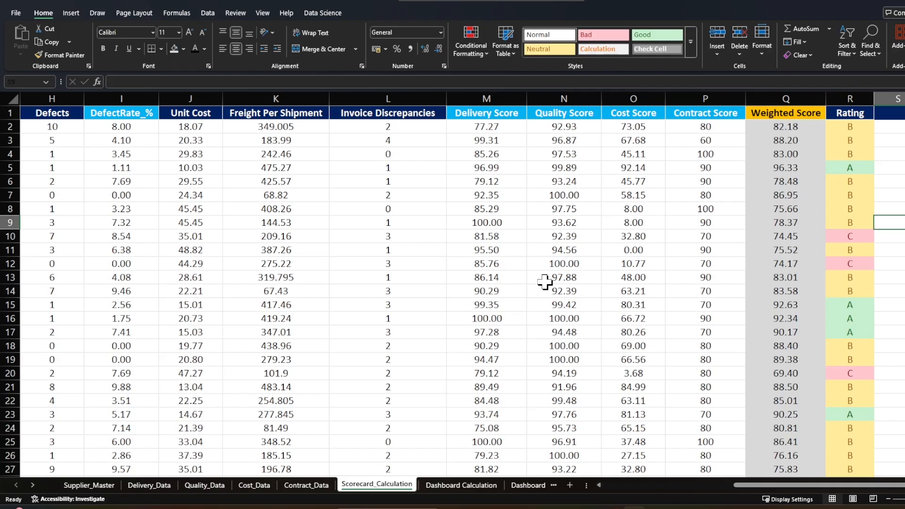
# - Review the supplier pivot tables on the Dashboard Calculation sheet and open the Dashboard sheet
pyautogui.click(461, 485)
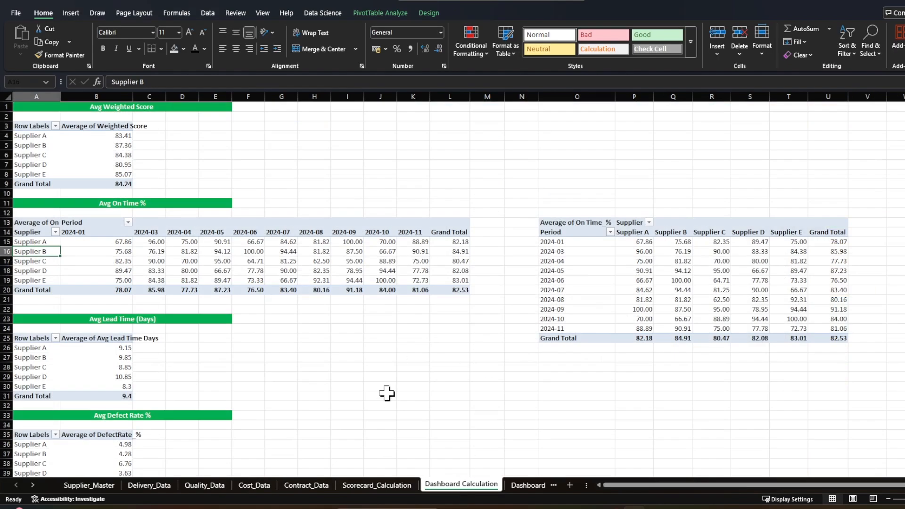
pyautogui.scroll(-4, 349, 377)
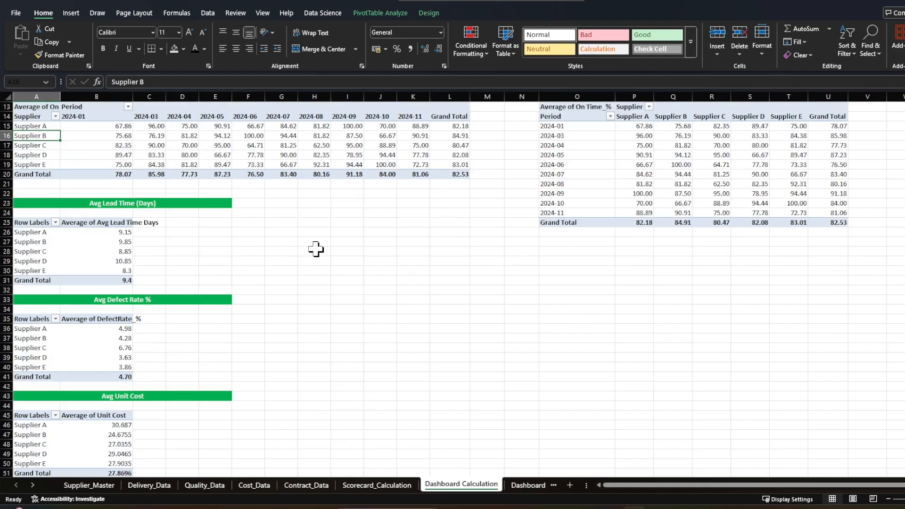
pyautogui.scroll(3, 350, 325)
pyautogui.scroll(-3, 304, 344)
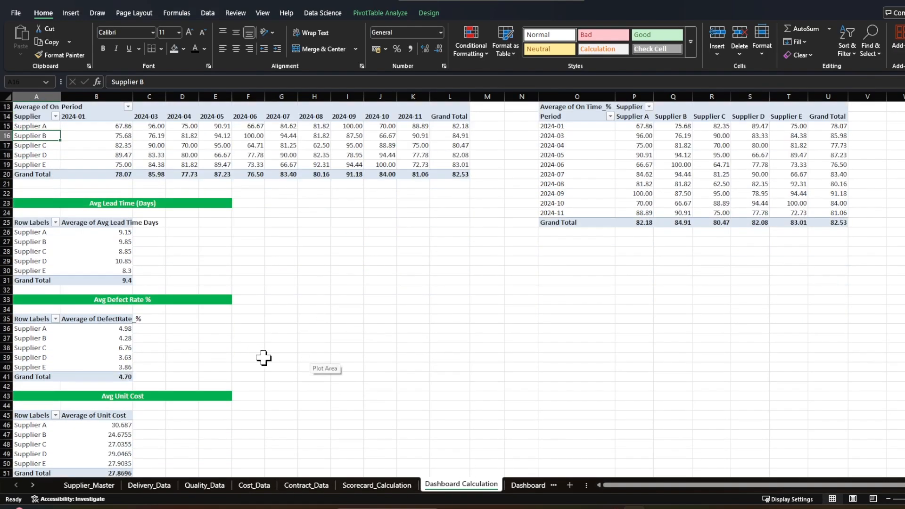
pyautogui.hotkey('ctrl', 'pagedown')
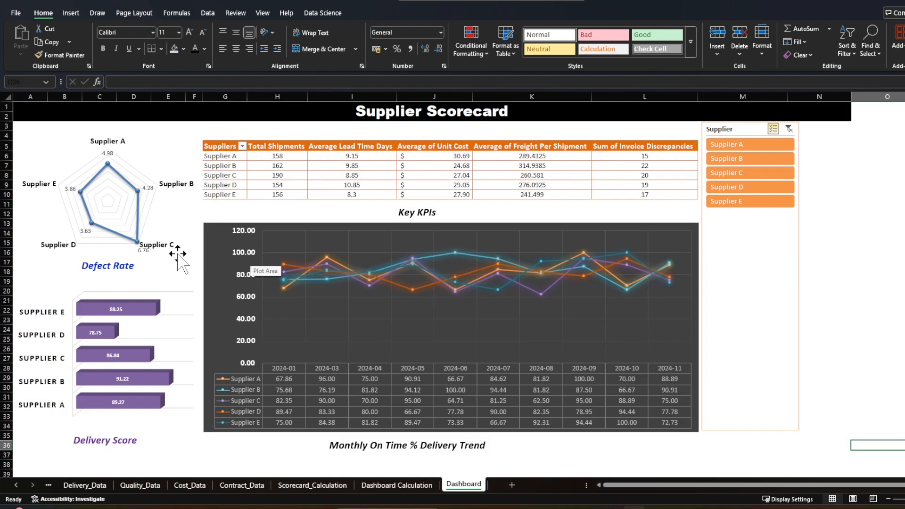